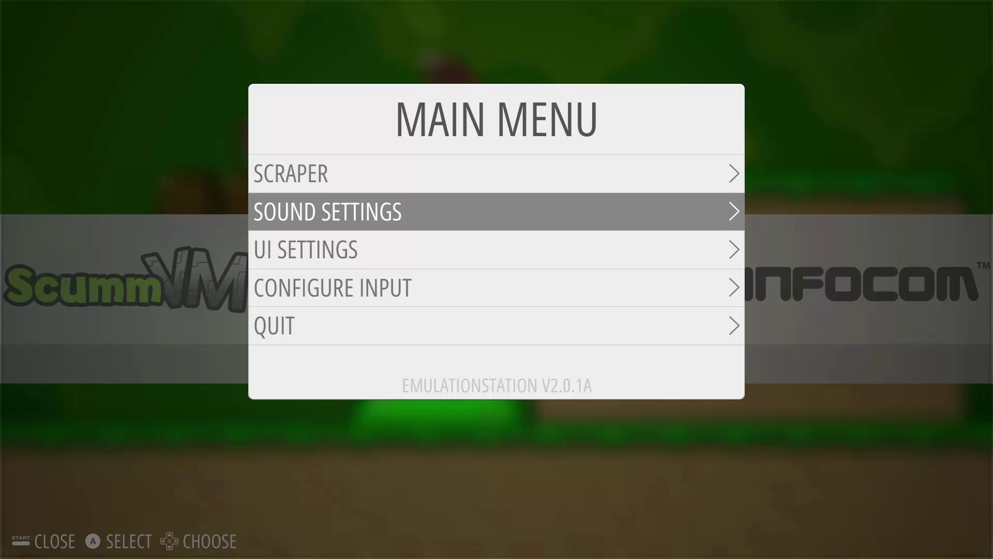
Choose Quit > Shutdown System from the EmulationStation main menu
{"action": "key", "text": "Return"}
{"action": "key", "text": "Down"}
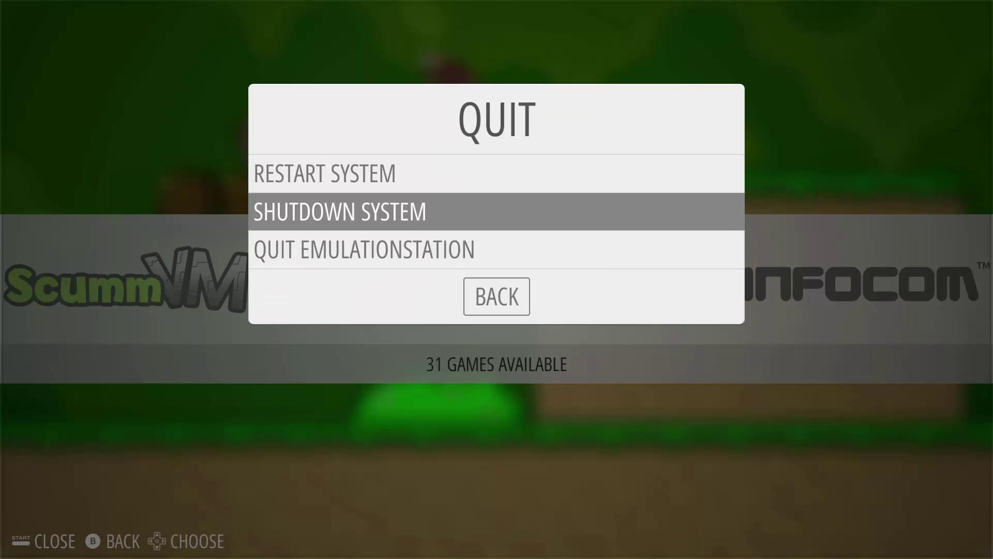
{"action": "key", "text": "Return"}
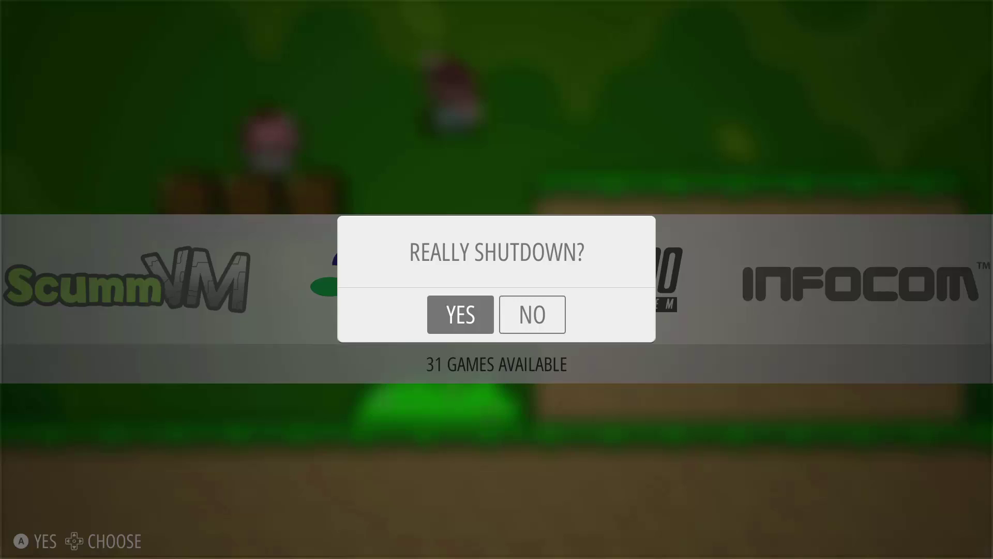
{"action": "key", "text": "Return"}
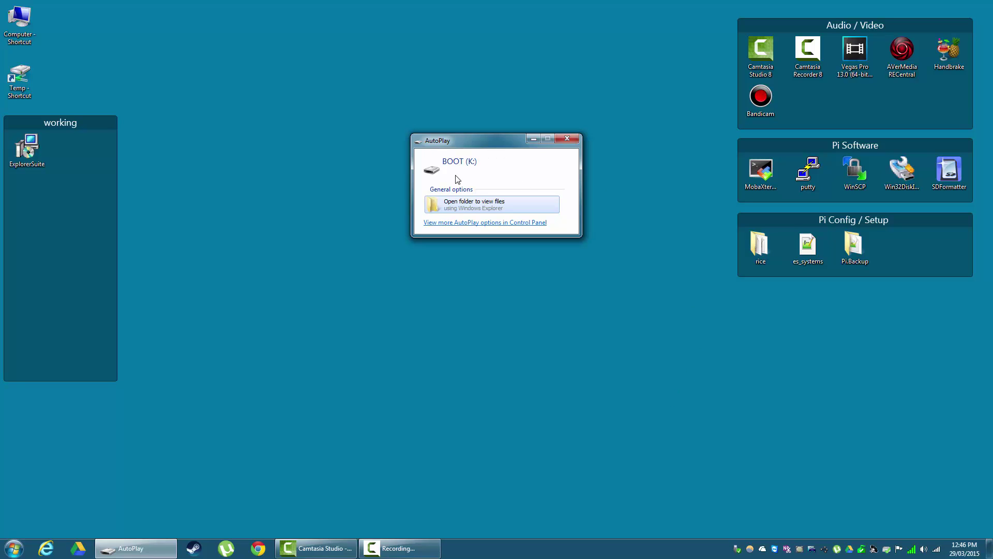
Launch Win32 Disk Imager on device K: and name the image file RetroPie.2.6.Backup.img
{"action": "left_click_drag", "start_coordinate": [480, 140], "coordinate": [185, 51]}
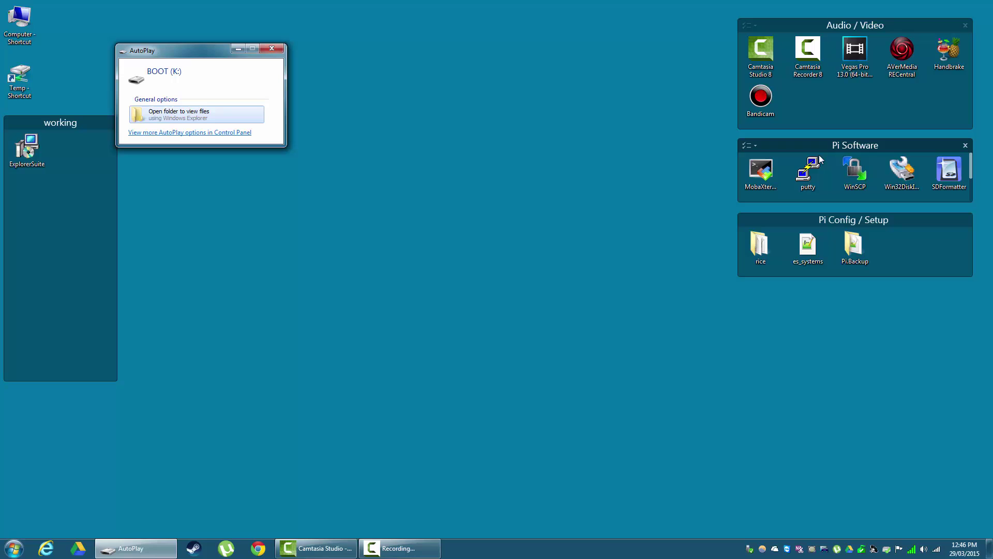
{"action": "double_click", "coordinate": [902, 168]}
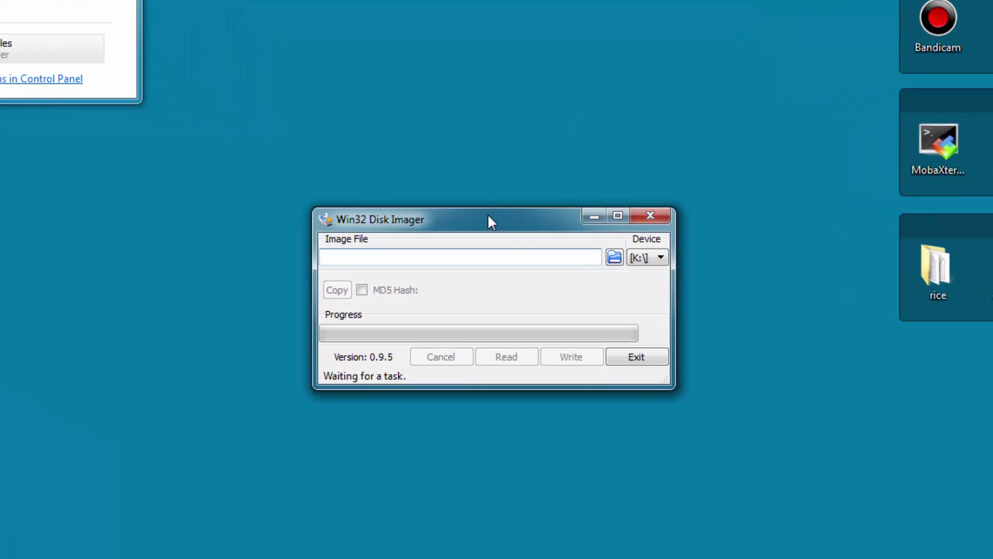
{"action": "left_click_drag", "start_coordinate": [491, 222], "coordinate": [467, 218]}
{"action": "left_click", "coordinate": [626, 254]}
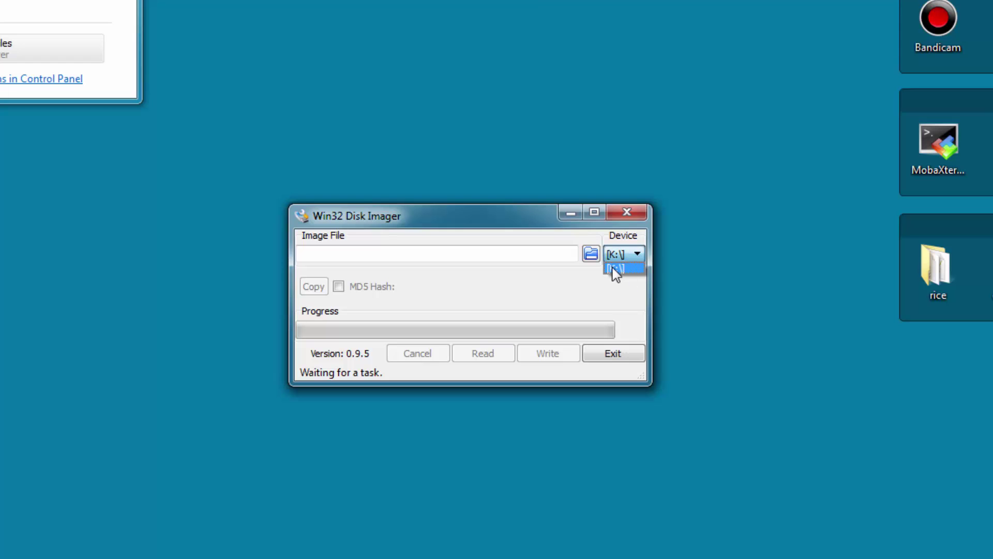
{"action": "left_click", "coordinate": [615, 269]}
{"action": "left_click", "coordinate": [591, 253]}
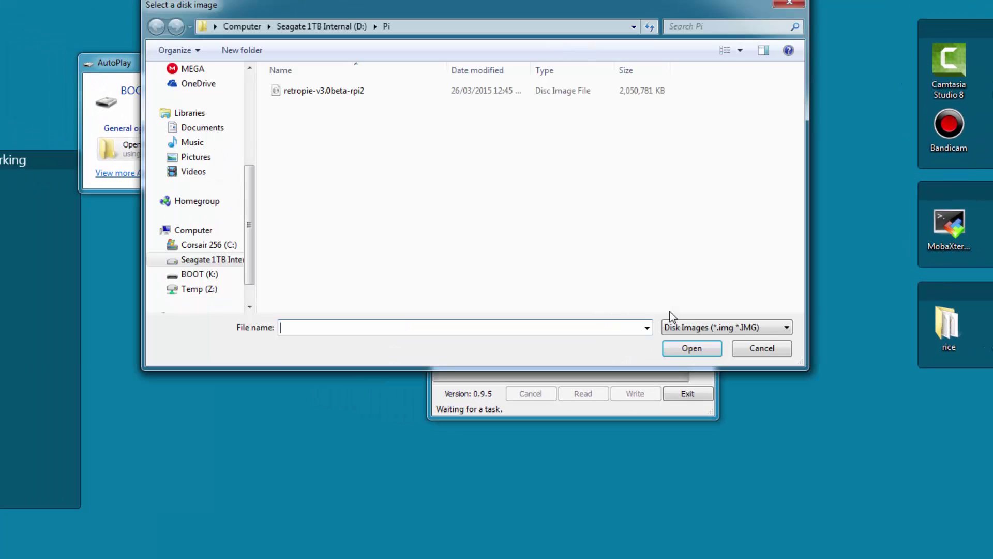
{"action": "type", "text": "Retro"}
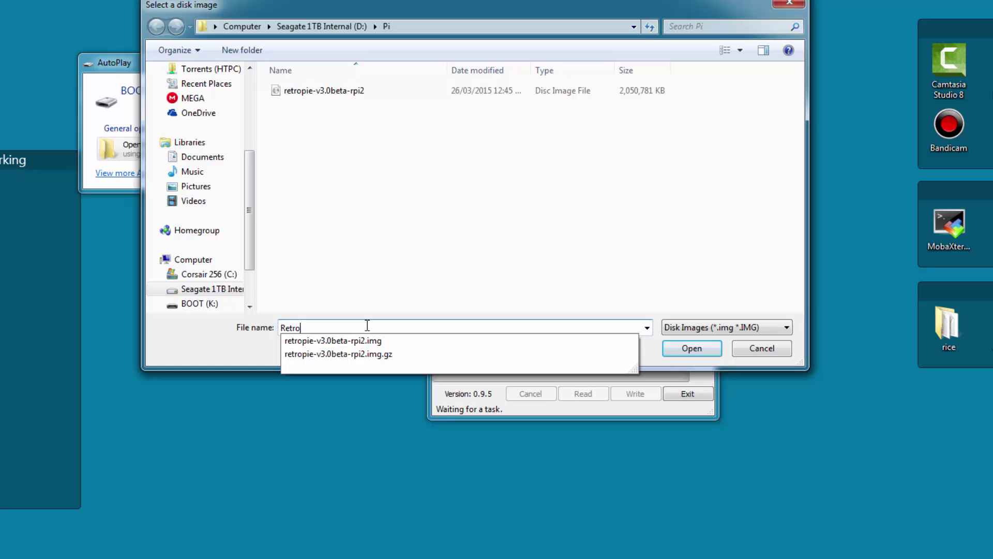
{"action": "type", "text": "Pie.2.6"}
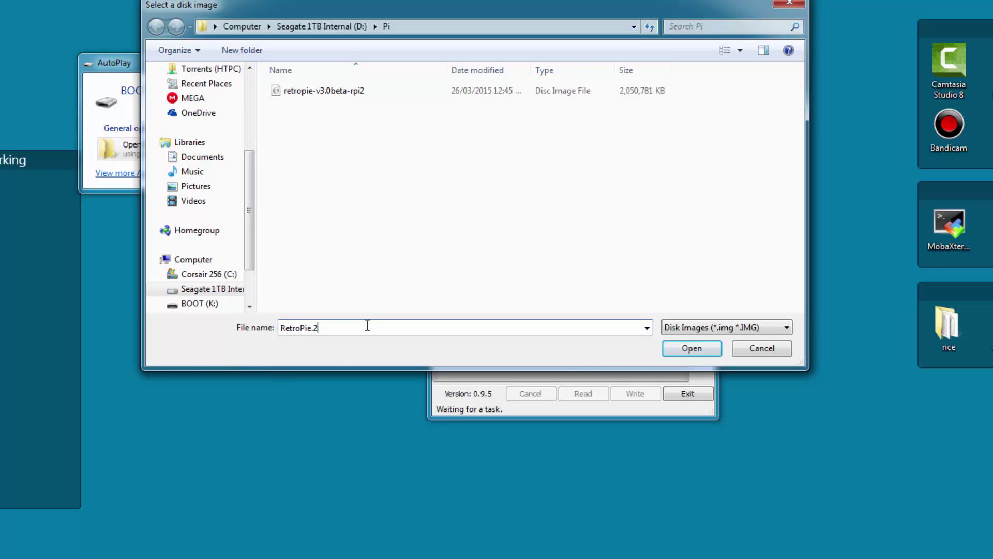
{"action": "type", "text": ".Backup.img"}
Confirm the image file, read the K: card into RetroPie.2.6.Backup.img, and dismiss the success message
{"action": "left_click", "coordinate": [713, 354]}
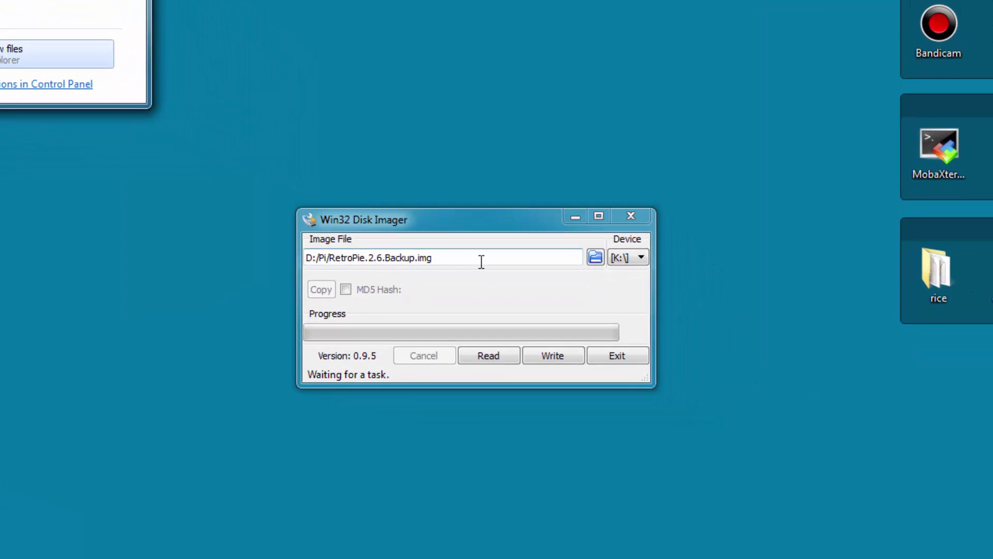
{"action": "left_click", "coordinate": [481, 261]}
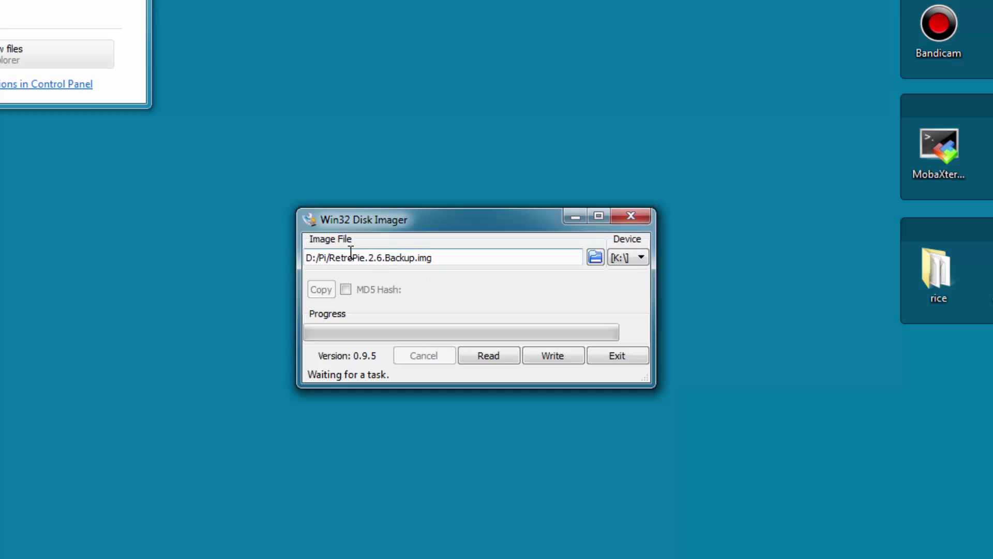
{"action": "left_click", "coordinate": [492, 360]}
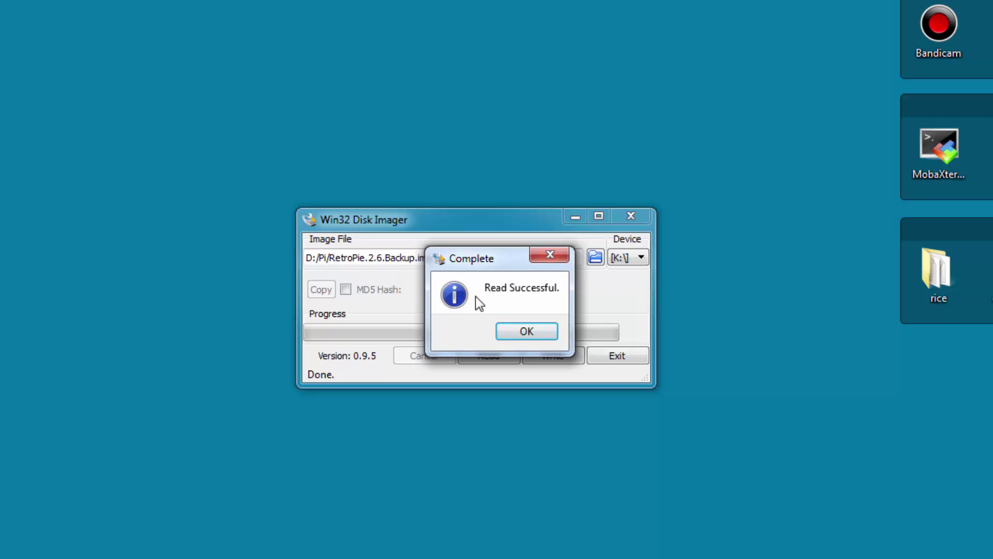
{"action": "left_click", "coordinate": [517, 335]}
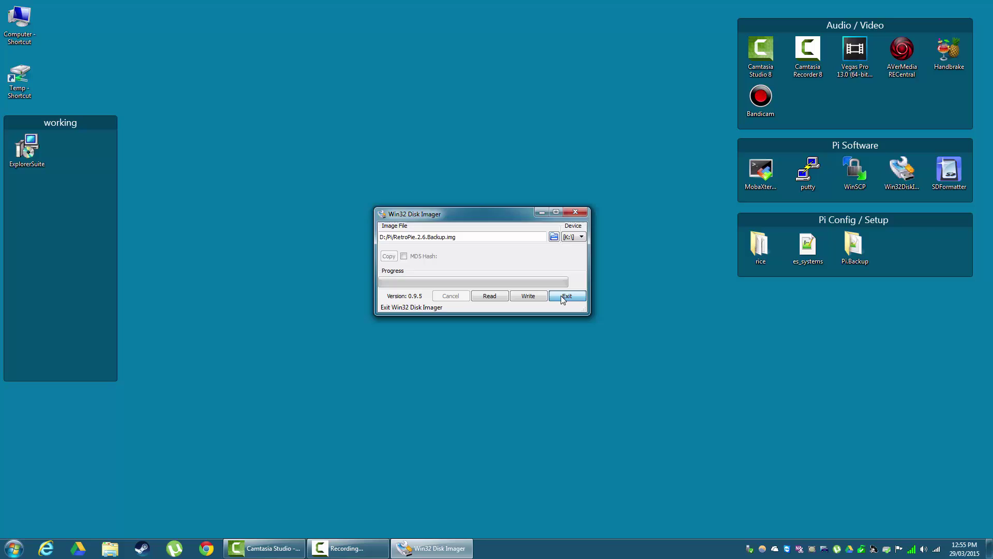
Exit Win32 Disk Imager and check the 15,196,160 KB RetroPie.2.6.Backup file in D:\Pi
{"action": "left_click", "coordinate": [618, 356]}
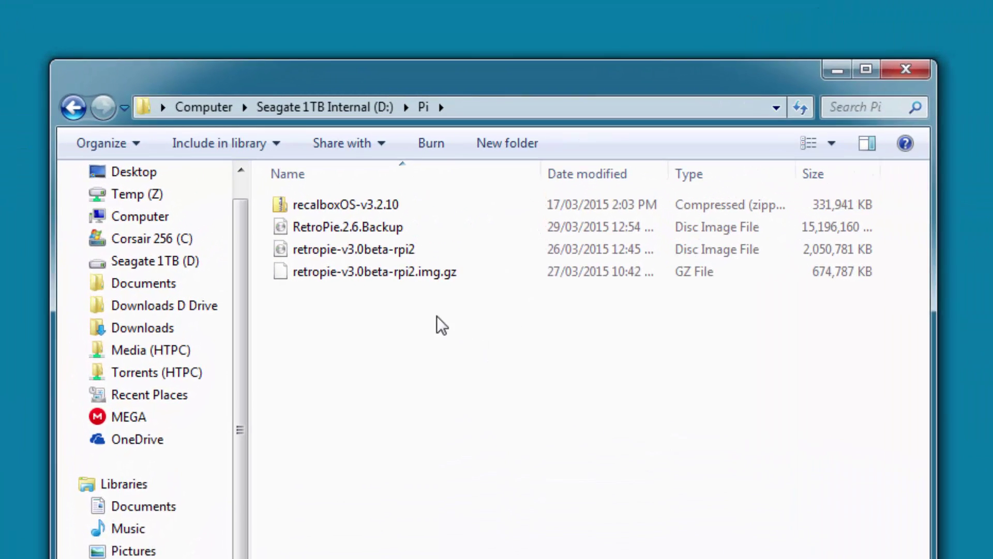
{"action": "left_click", "coordinate": [390, 237]}
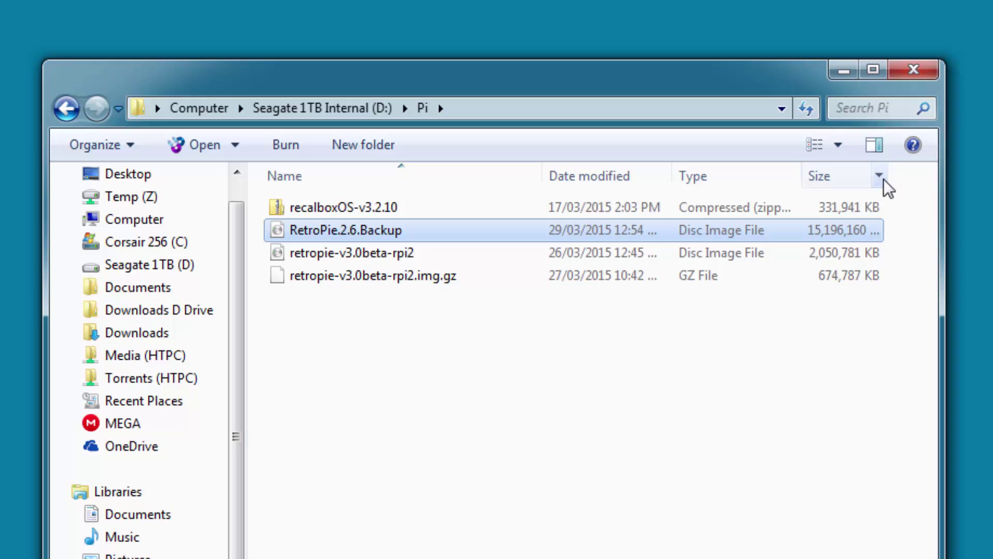
{"action": "left_click_drag", "start_coordinate": [888, 176], "coordinate": [905, 173]}
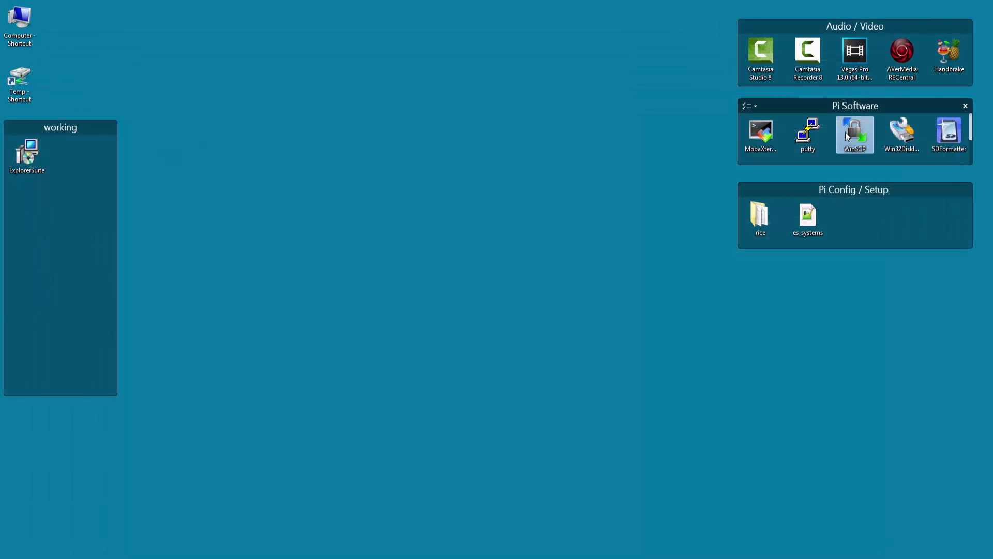
Launch WinSCP and connect to the saved Pi session
{"action": "double_click", "coordinate": [854, 132]}
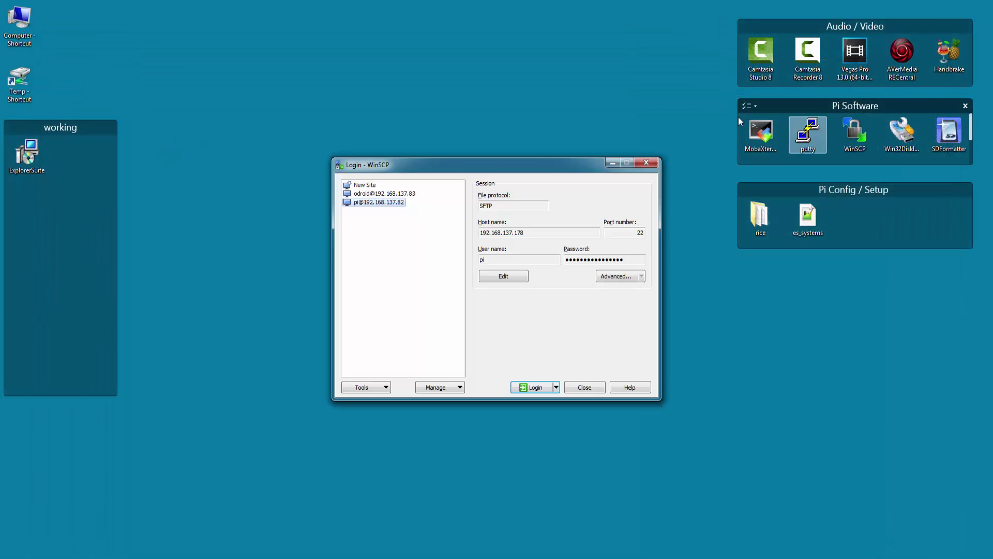
{"action": "left_click_drag", "start_coordinate": [498, 172], "coordinate": [428, 123]}
{"action": "double_click", "coordinate": [295, 156]}
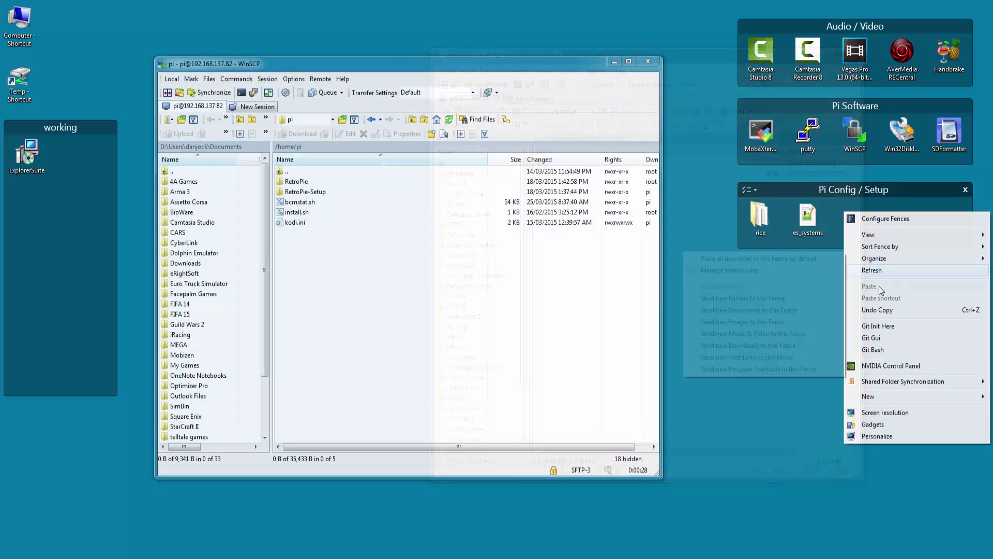
Create a desktop folder Pi.Backup and copy the BIOS and roms folders into it
{"action": "mouse_move", "coordinate": [892, 394]}
{"action": "left_click", "coordinate": [774, 395]}
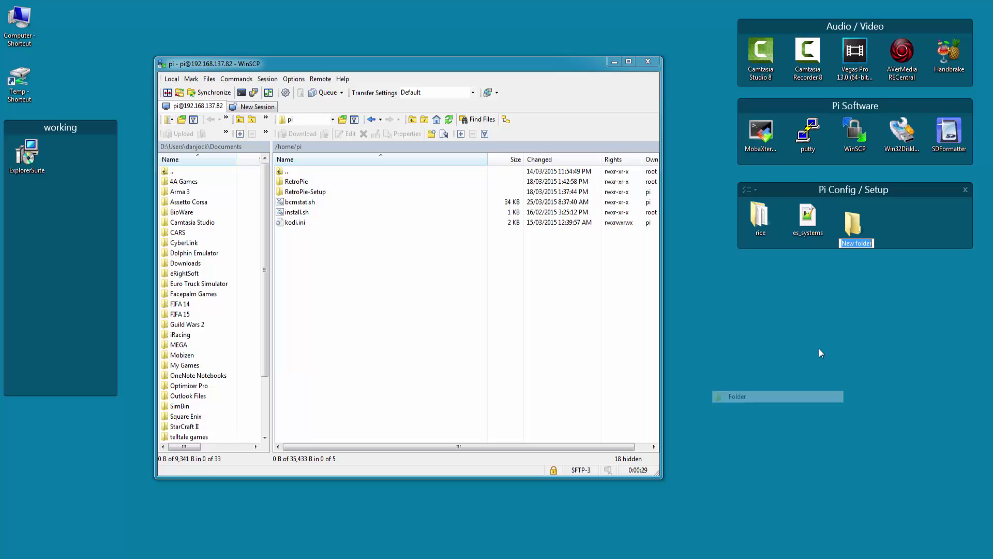
{"action": "type", "text": "Pi."}
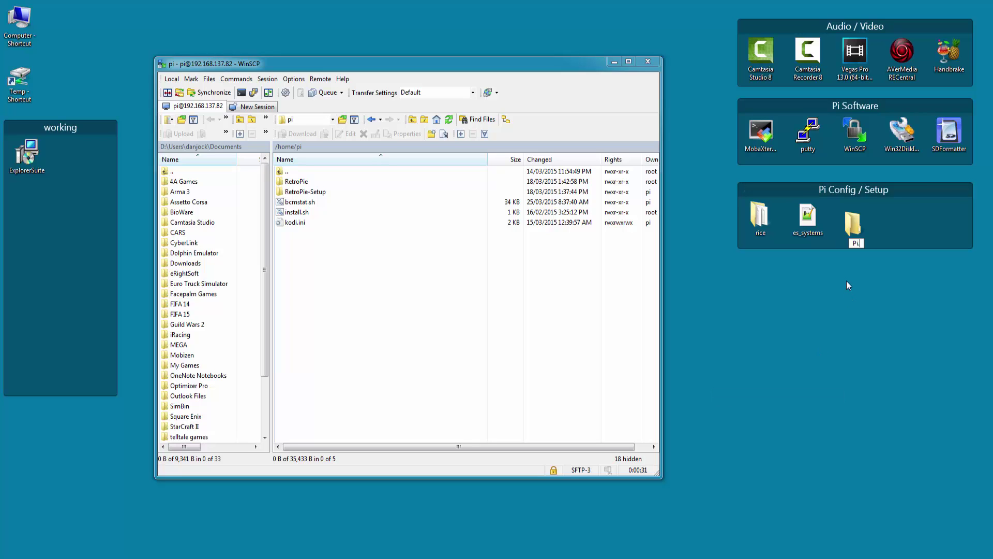
{"action": "type", "text": "Backup"}
{"action": "key", "text": "Return"}
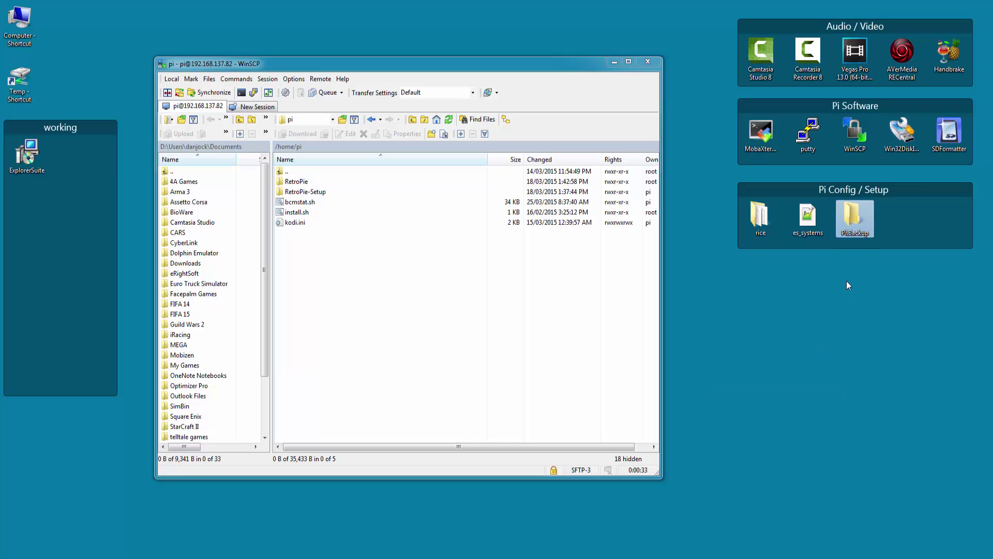
{"action": "double_click", "coordinate": [854, 216]}
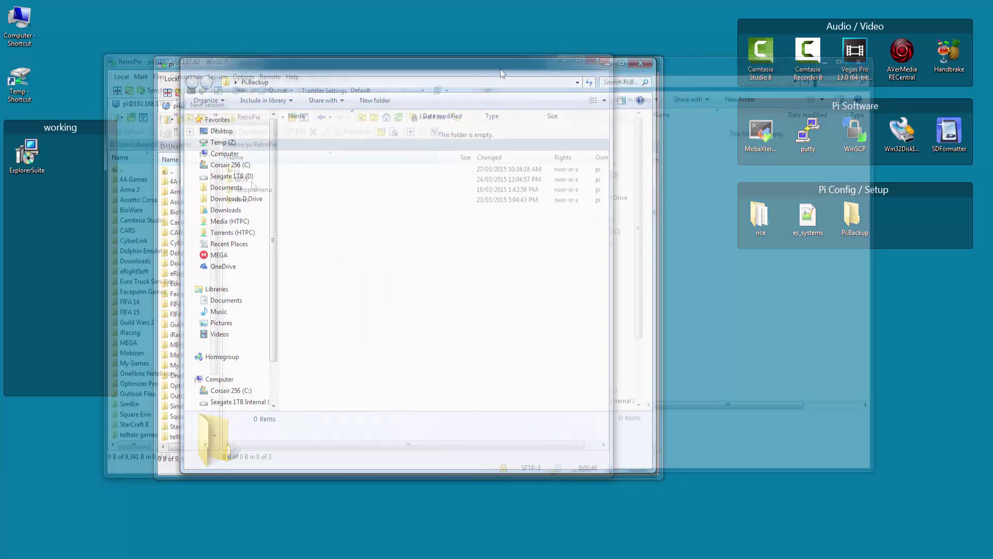
{"action": "left_click_drag", "start_coordinate": [241, 179], "coordinate": [703, 170]}
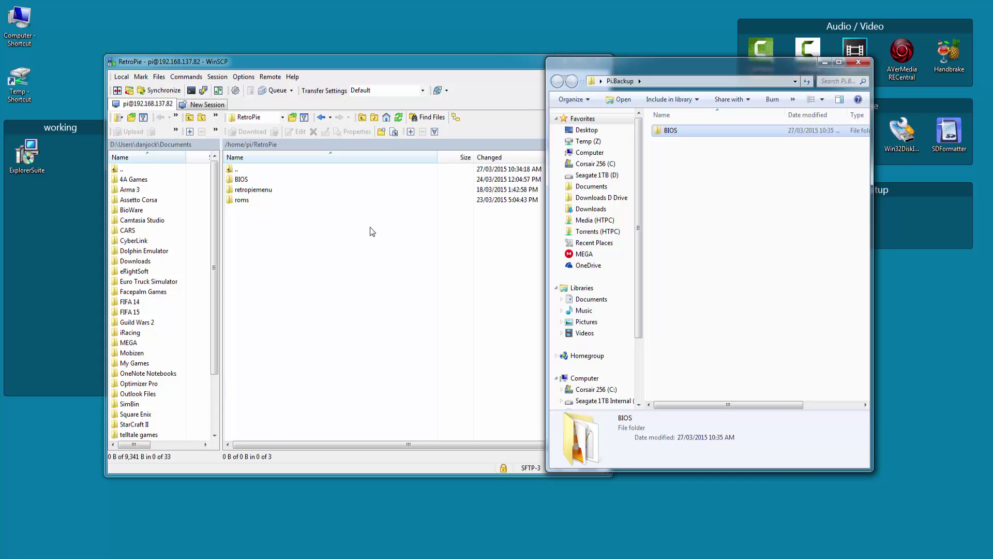
{"action": "left_click_drag", "start_coordinate": [232, 205], "coordinate": [687, 205]}
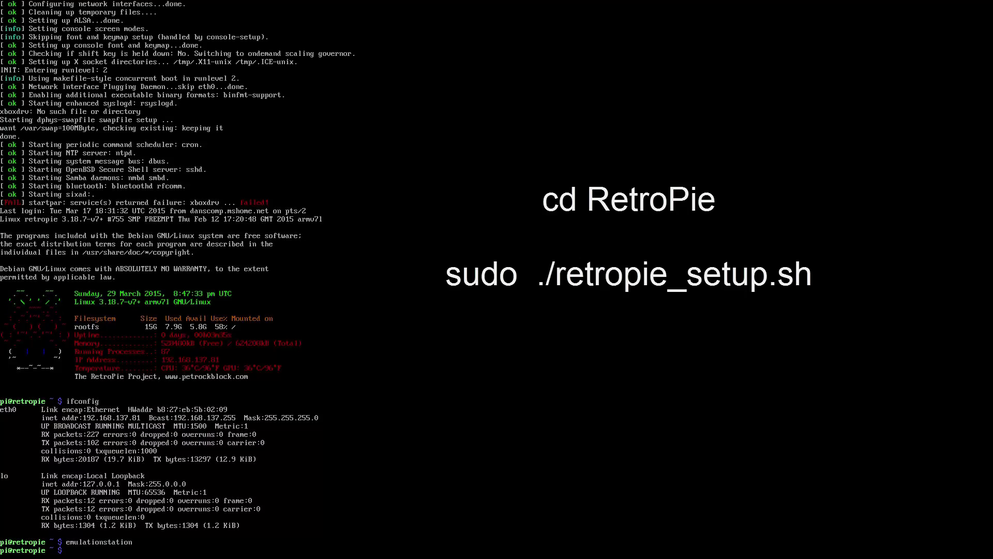
Enter the RetroPie-Setup folder and run sudo ./retropie_setup.sh
{"action": "type", "text": "cd RetroPie-Setup/"}
{"action": "key", "text": "Return"}
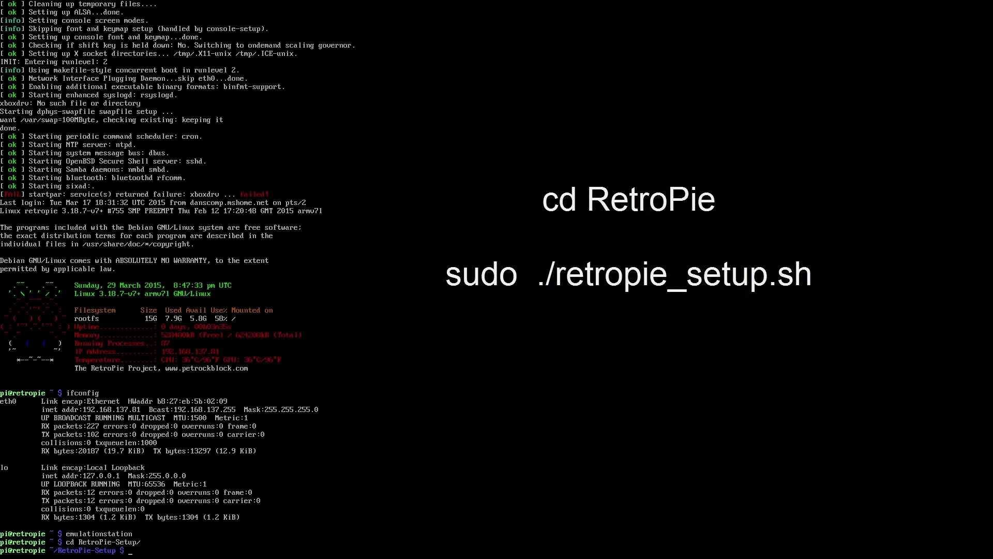
{"action": "type", "text": "sudo ./retropie_setup.sh"}
{"action": "key", "text": "Return"}
Update the RetroPie Setup script to the latest version and exit the menu to the shell
{"action": "key", "text": "Down"}
{"action": "key", "text": "Down"}
{"action": "key", "text": "Down"}
{"action": "key", "text": "Down"}
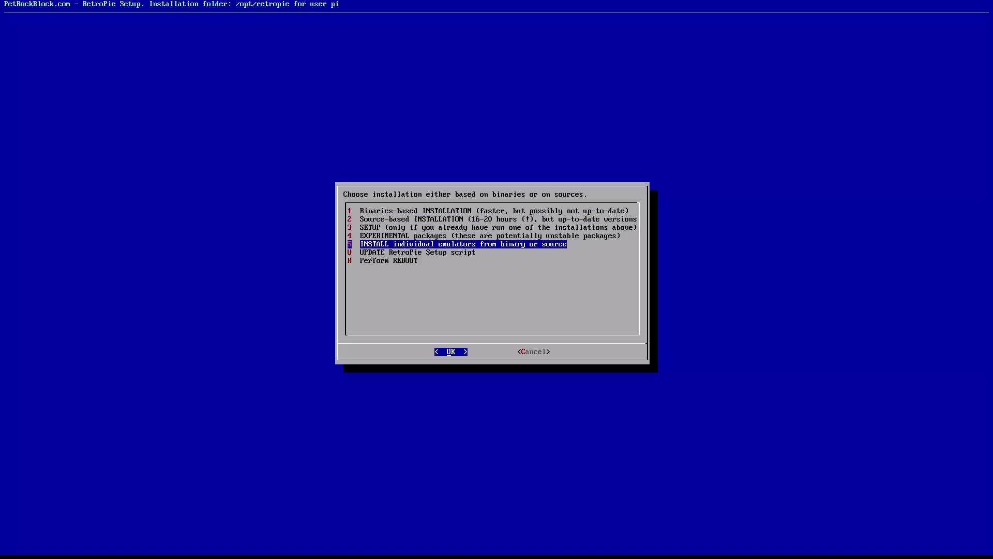
{"action": "key", "text": "Down"}
{"action": "key", "text": "Return"}
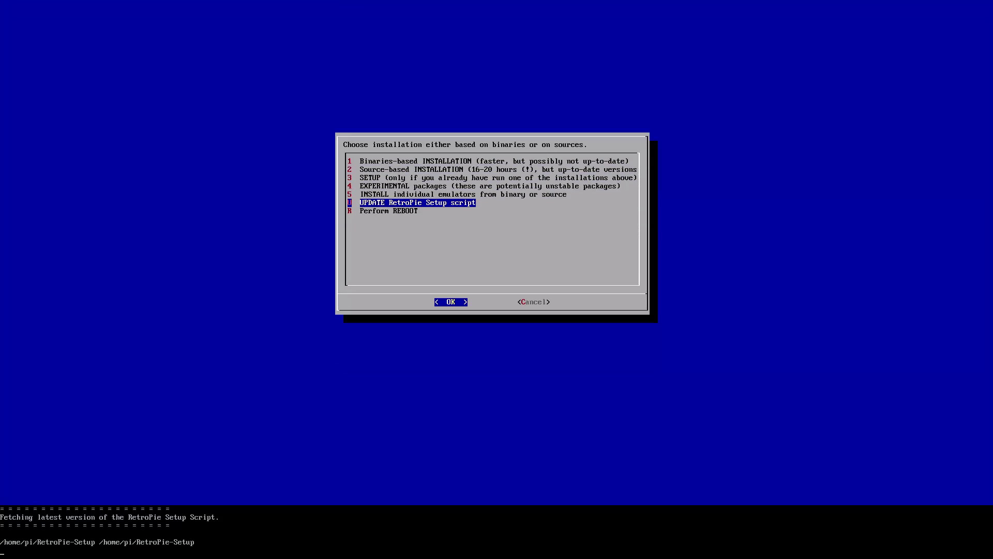
{"action": "key", "text": "Return"}
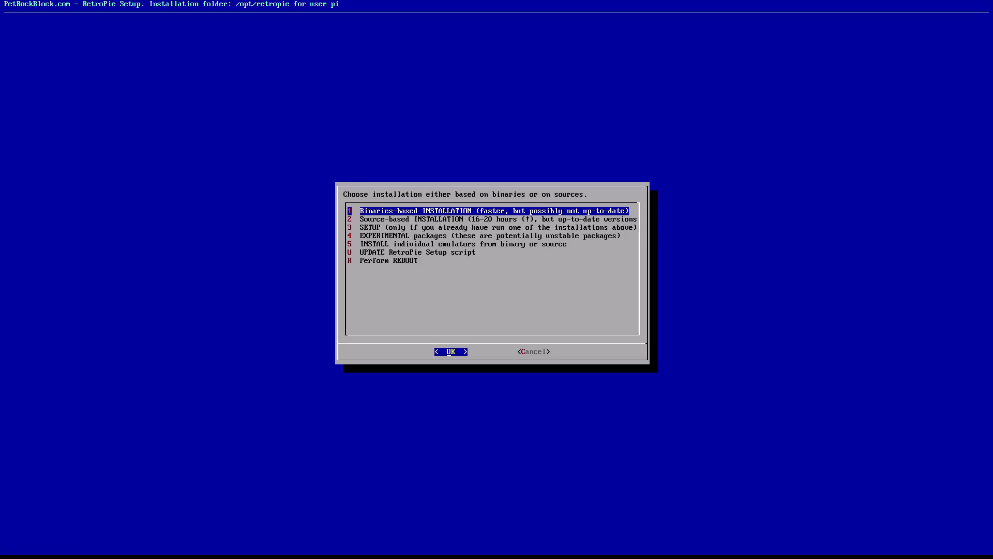
{"action": "key", "text": "Down"}
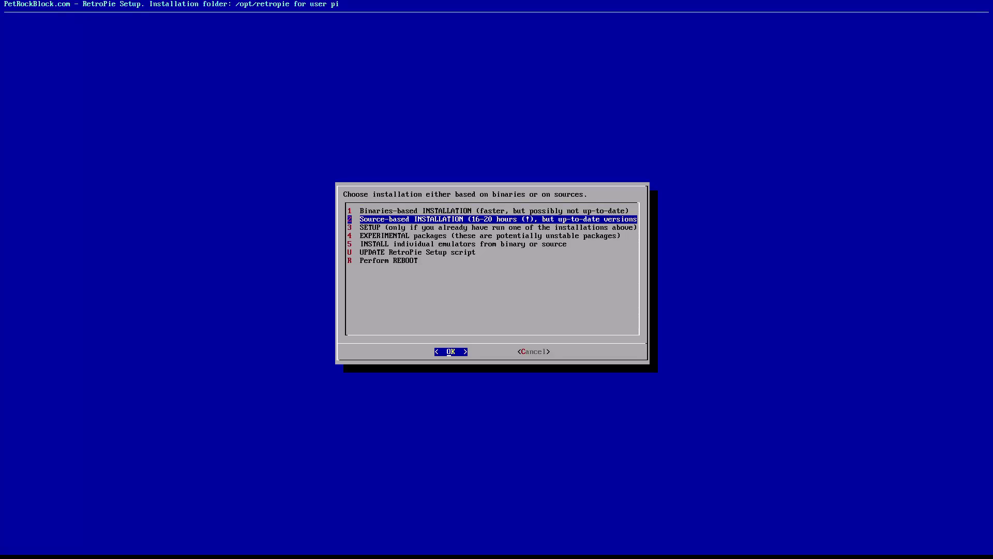
{"action": "key", "text": "Tab"}
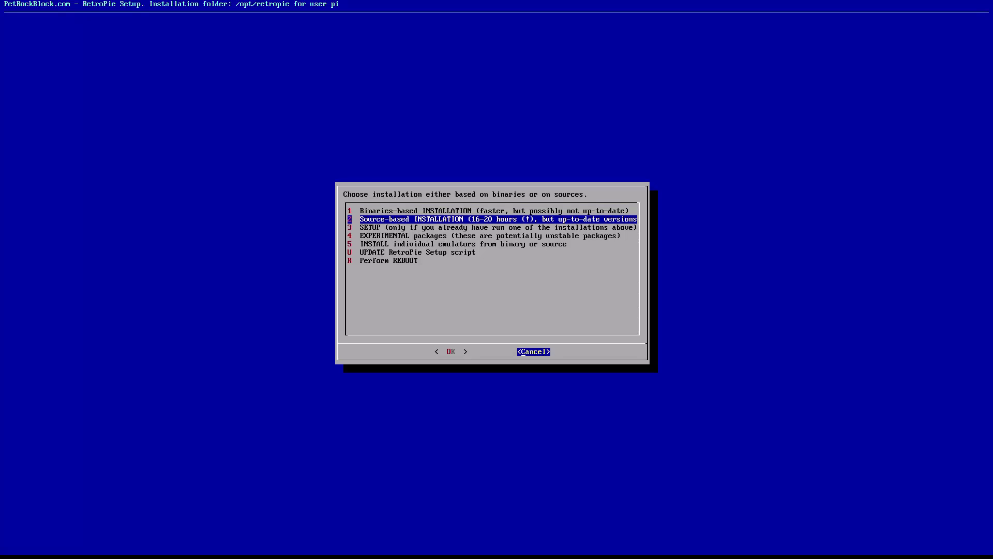
{"action": "key", "text": "Return"}
Rerun sudo ./retropie_setup.sh and start 1 Binary-based installation (recommended)
{"action": "type", "text": "sudo ./retropie_setup.sh"}
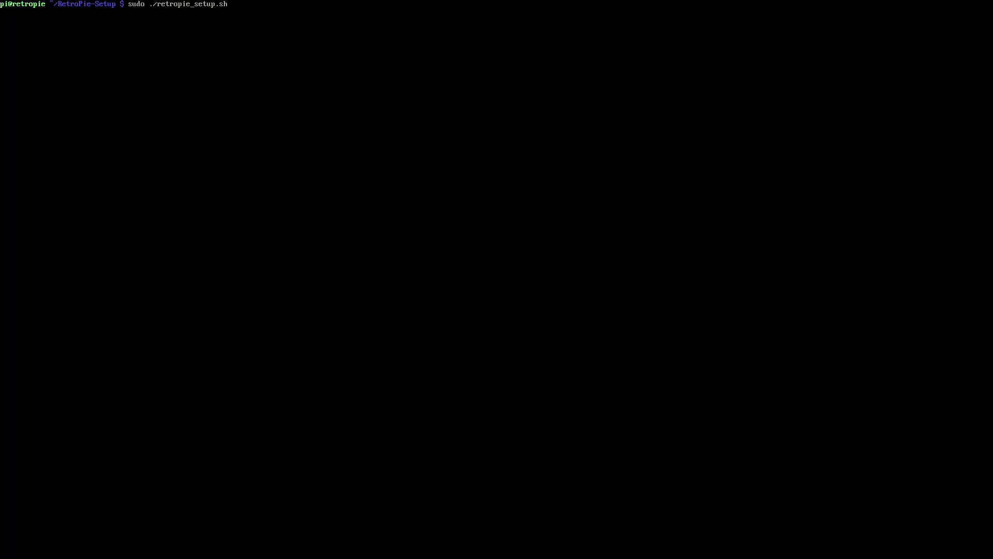
{"action": "key", "text": "Return"}
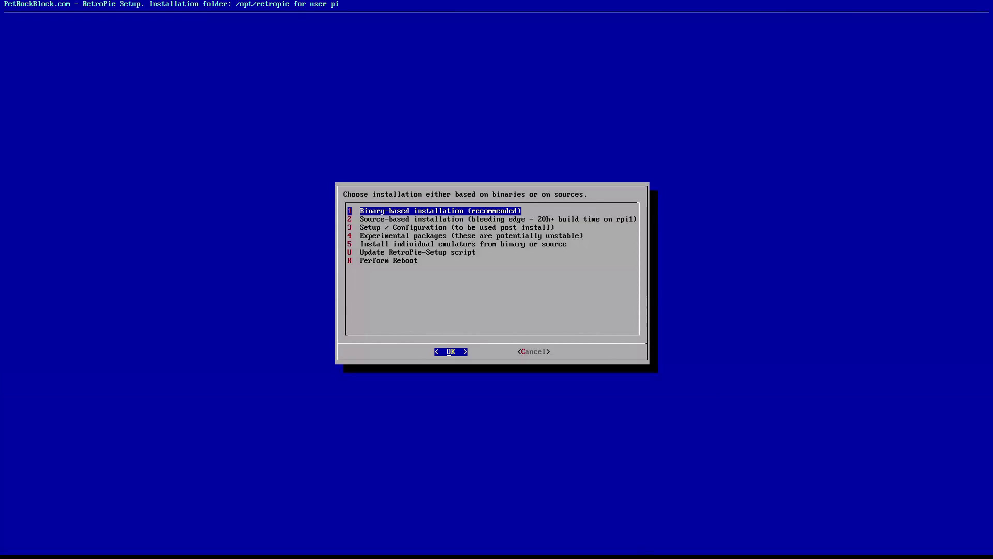
{"action": "key", "text": "Return"}
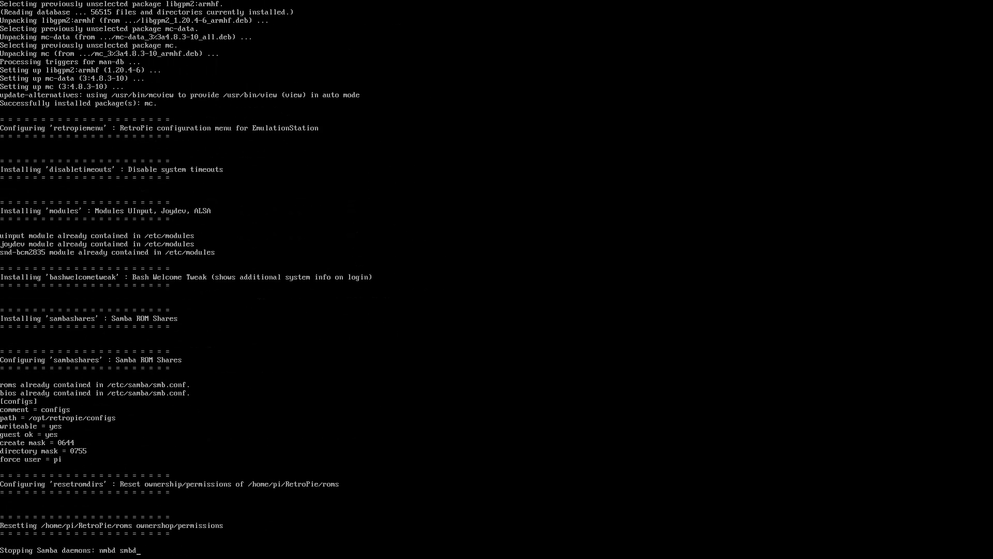
Dismiss the Atari, NeoGeo, Intellivision and Cave Story notices and the finished-tasks message
{"action": "key", "text": "Return"}
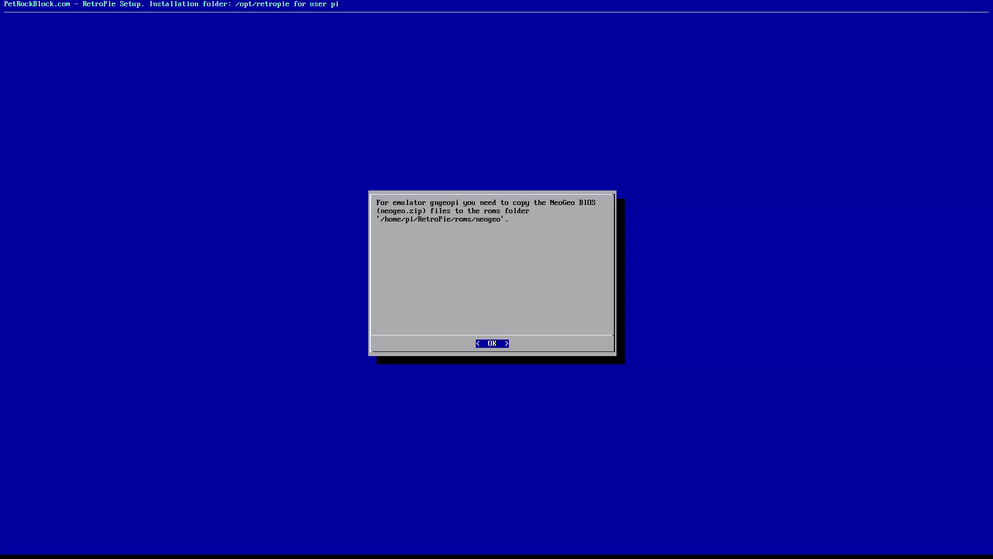
{"action": "key", "text": "Return"}
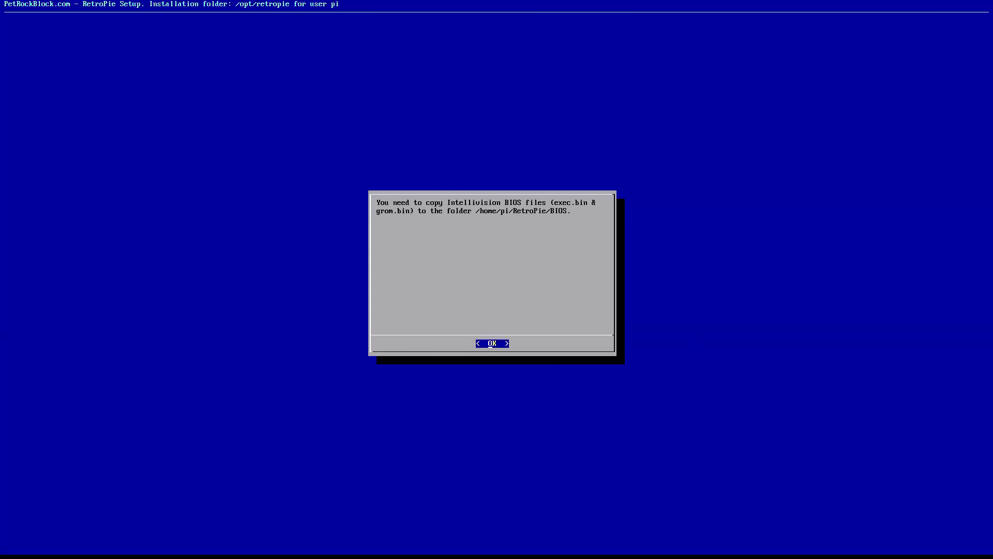
{"action": "key", "text": "Return"}
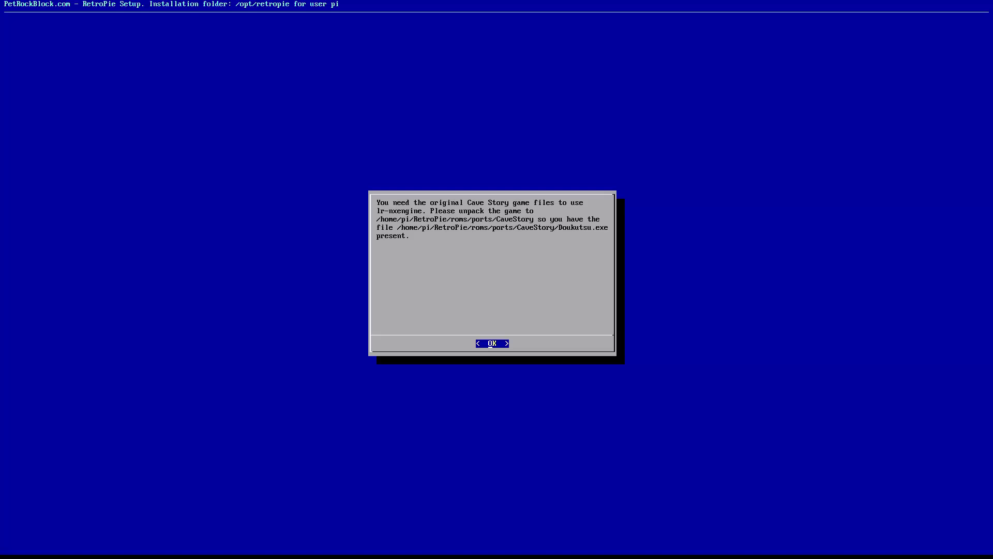
{"action": "key", "text": "Return"}
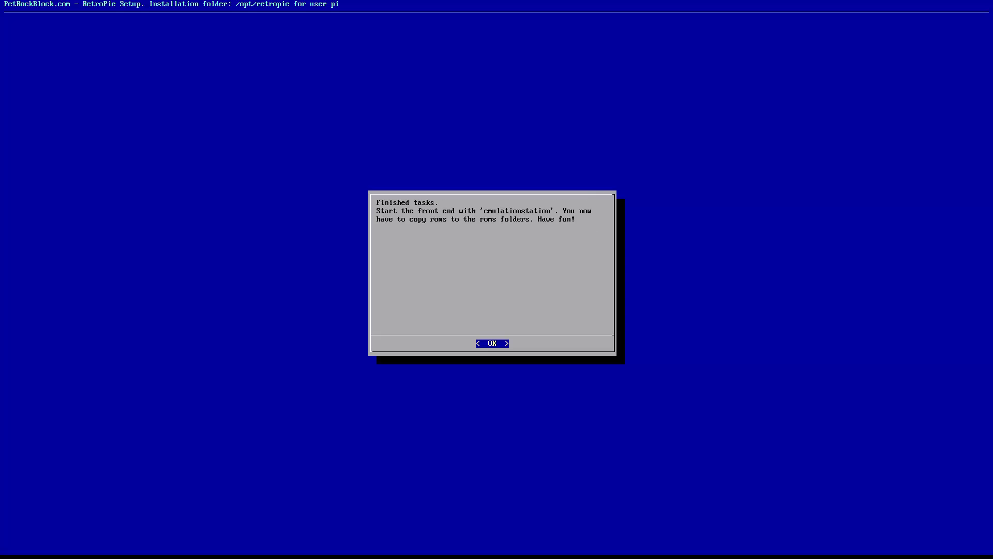
{"action": "key", "text": "Return"}
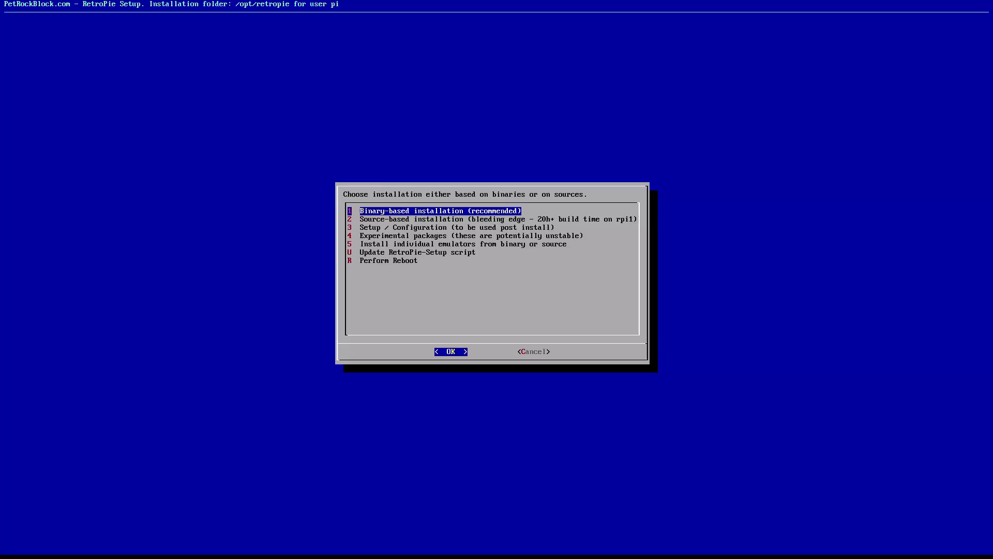
Select R Perform Reboot to restart the Raspberry Pi
{"action": "key", "text": "Tab"}
{"action": "key", "text": "3"}
{"action": "key", "text": "r"}
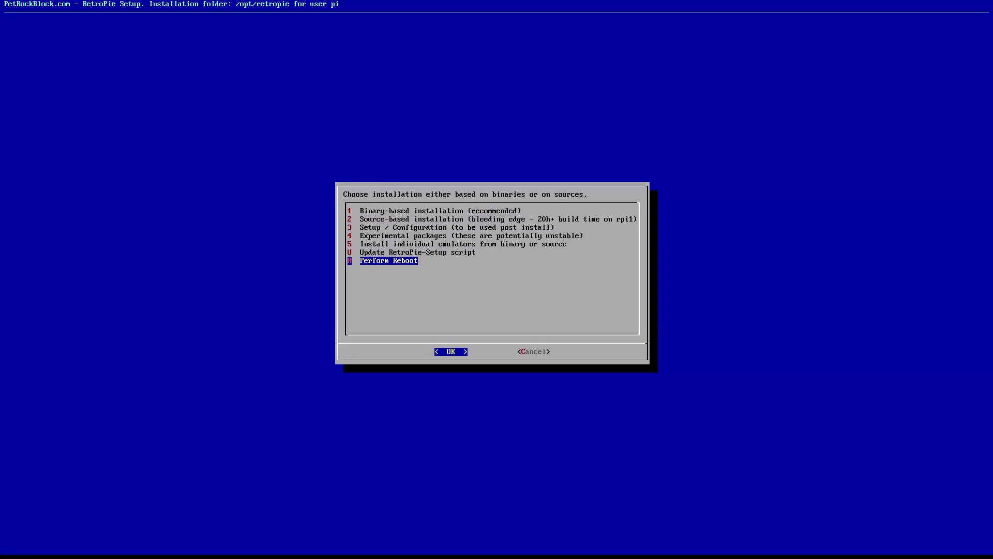
{"action": "key", "text": "Return"}
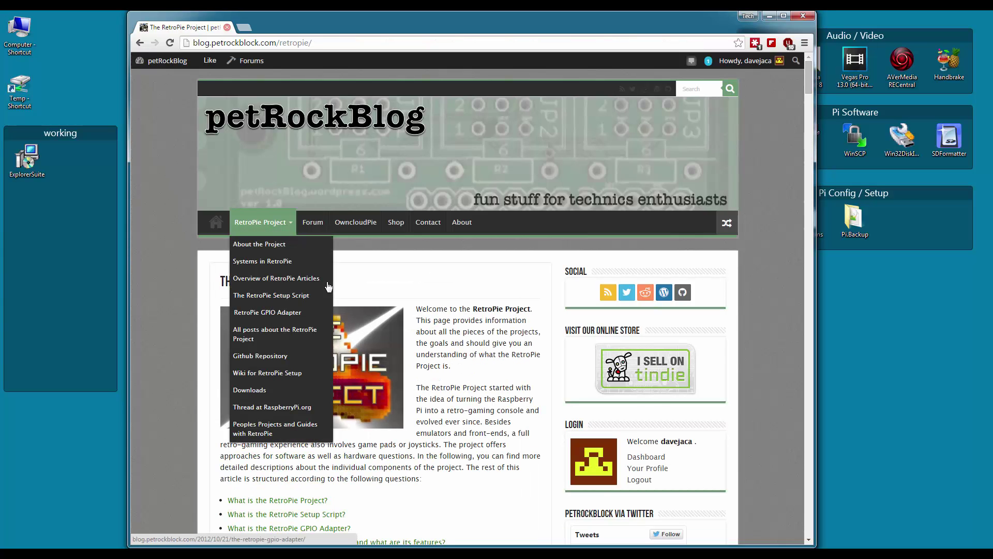
Open Downloads, then the Raspberry Pi 2 Version 3.0 BETA image page, and scroll its changelog
{"action": "left_click", "coordinate": [328, 286]}
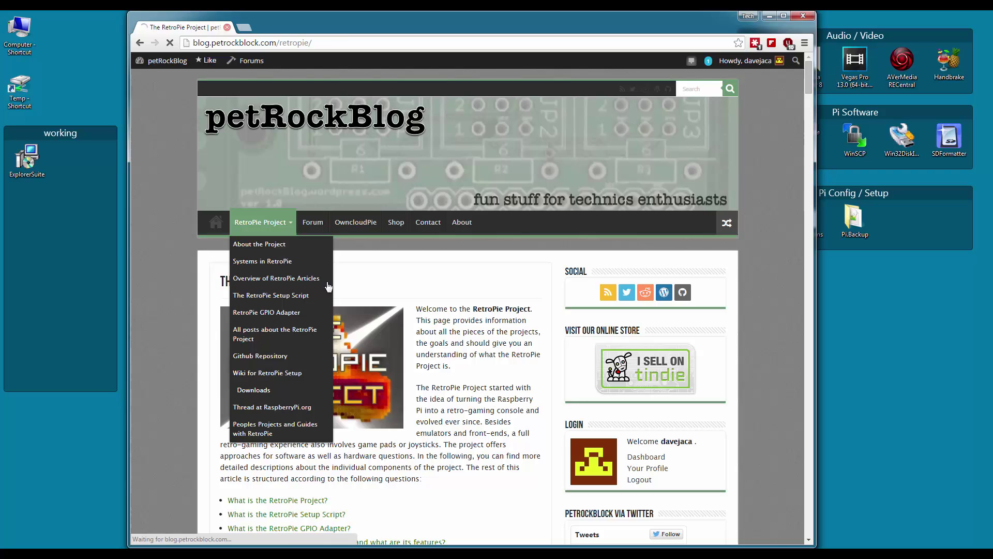
{"action": "scroll", "coordinate": [328, 286], "scroll_direction": "down", "scroll_amount": 4}
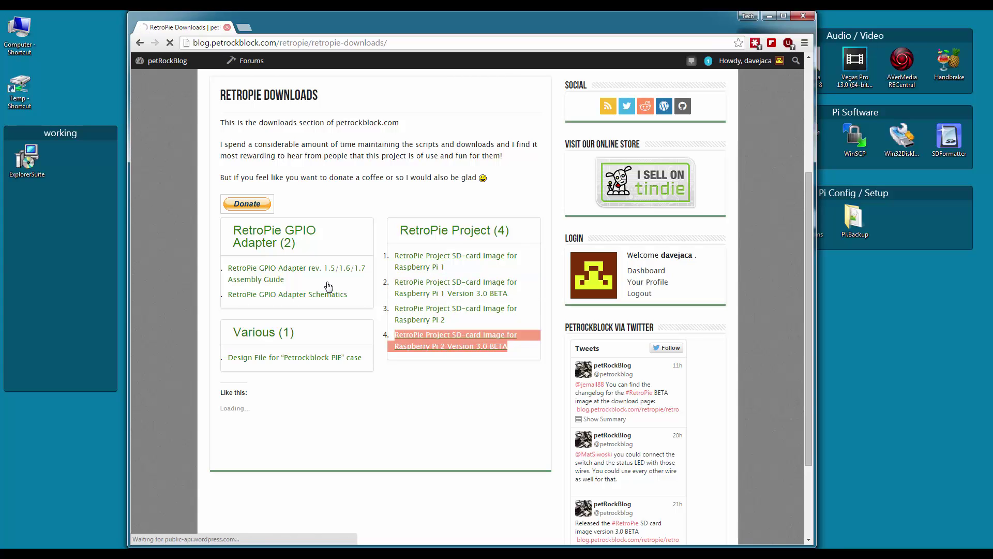
{"action": "key", "text": "Return"}
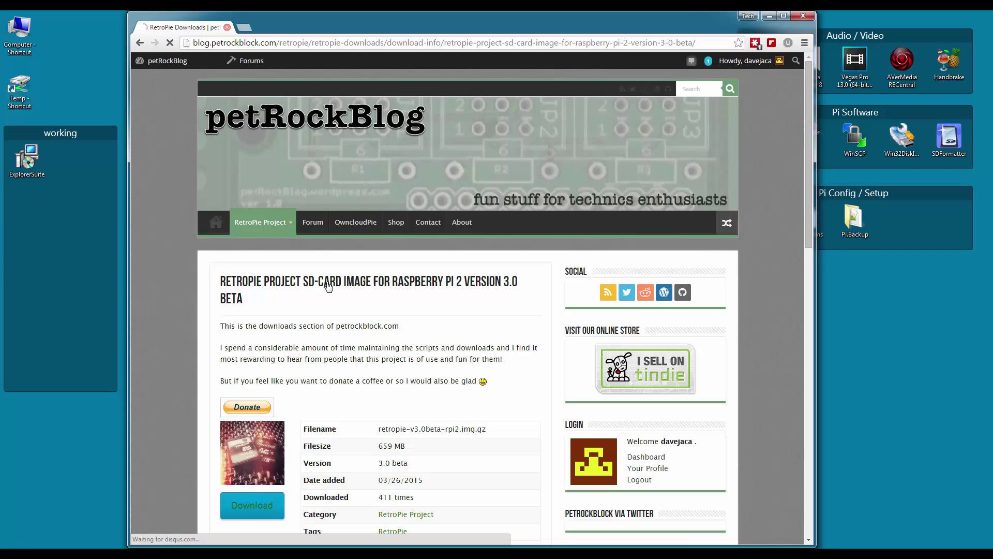
{"action": "scroll", "coordinate": [328, 286], "scroll_direction": "down", "scroll_amount": 7}
{"action": "scroll", "coordinate": [328, 286], "scroll_direction": "down", "scroll_amount": 1}
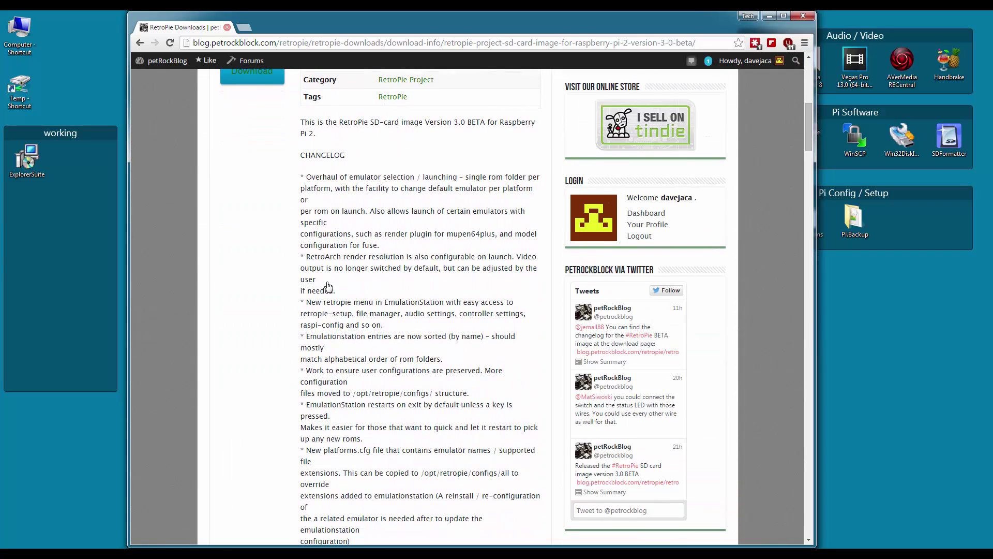
{"action": "scroll", "coordinate": [328, 286], "scroll_direction": "up", "scroll_amount": 3}
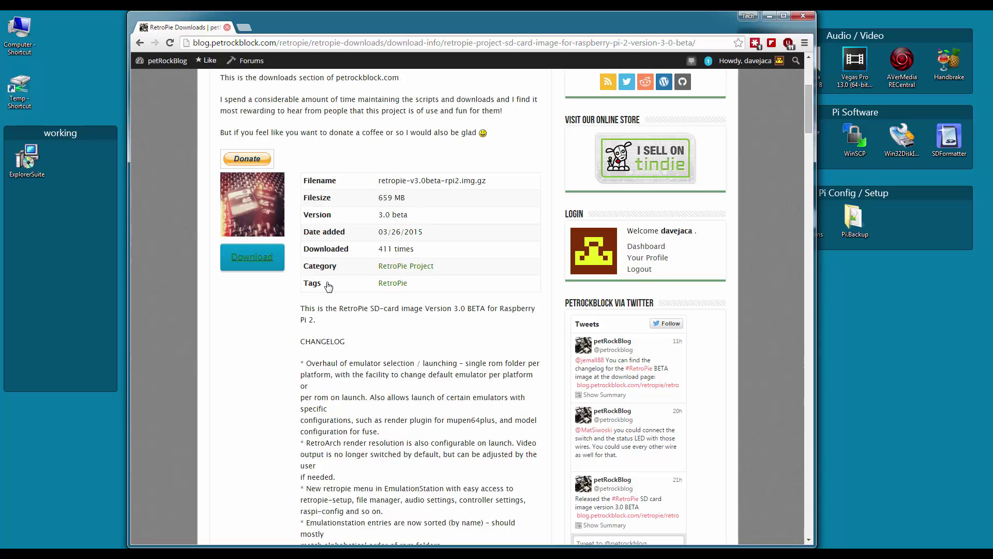
{"action": "scroll", "coordinate": [328, 286], "scroll_direction": "up", "scroll_amount": 4}
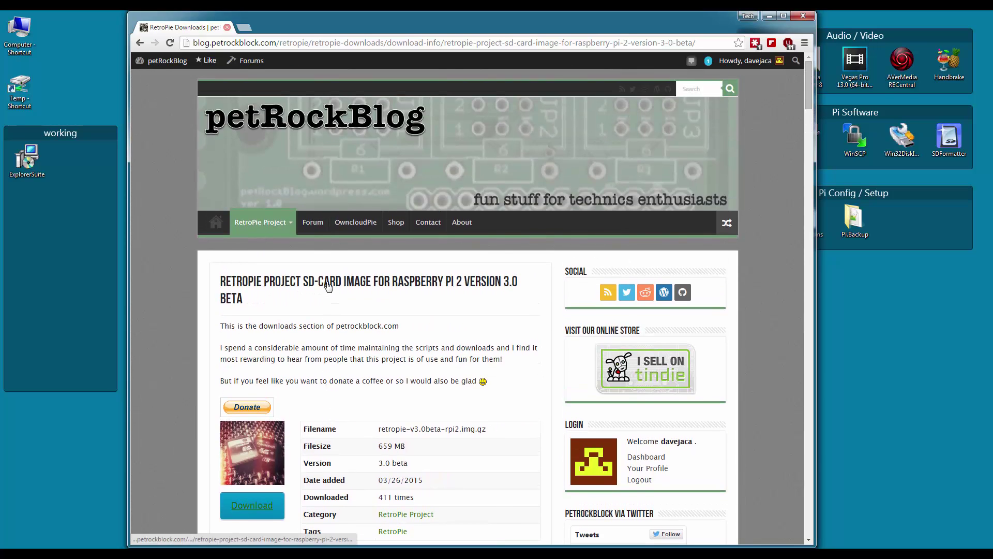